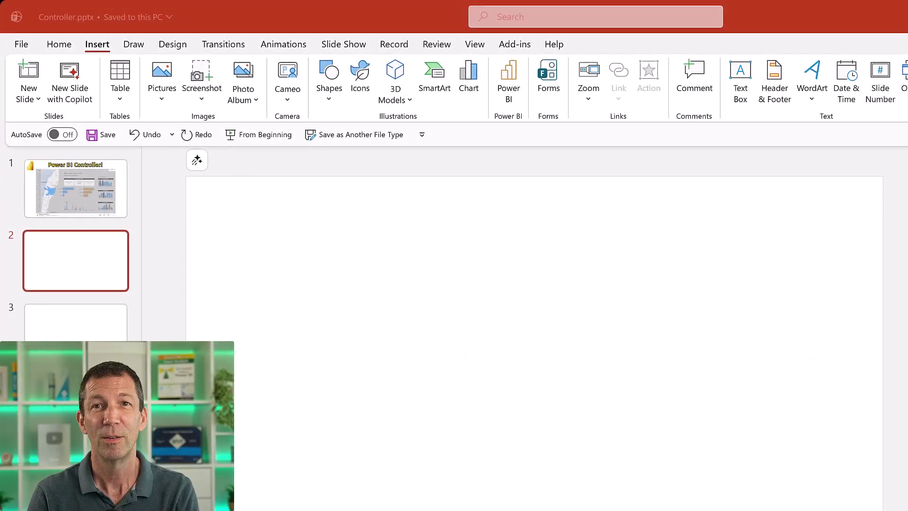
Add a Power BI add-in placeholder to blank slide 2 from the Insert ribbon.
{"action": "left_click", "coordinate": [104, 49]}
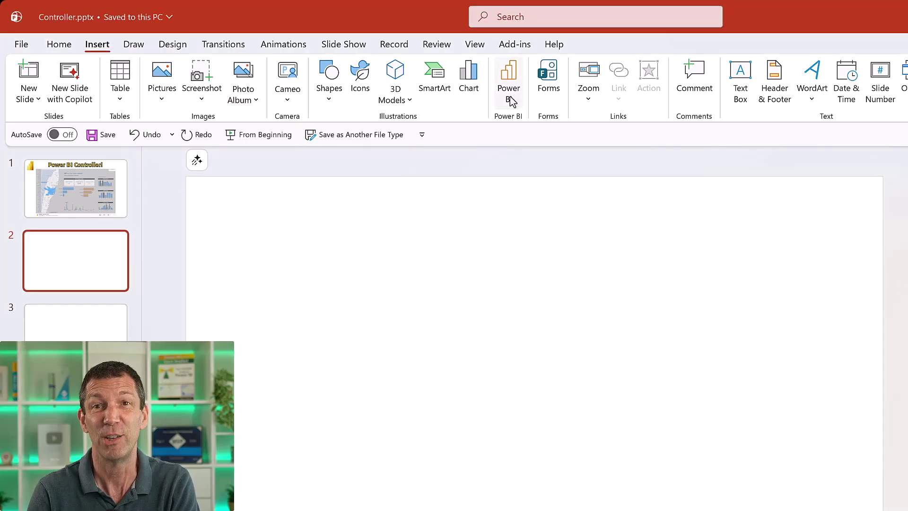
{"action": "left_click", "coordinate": [510, 81]}
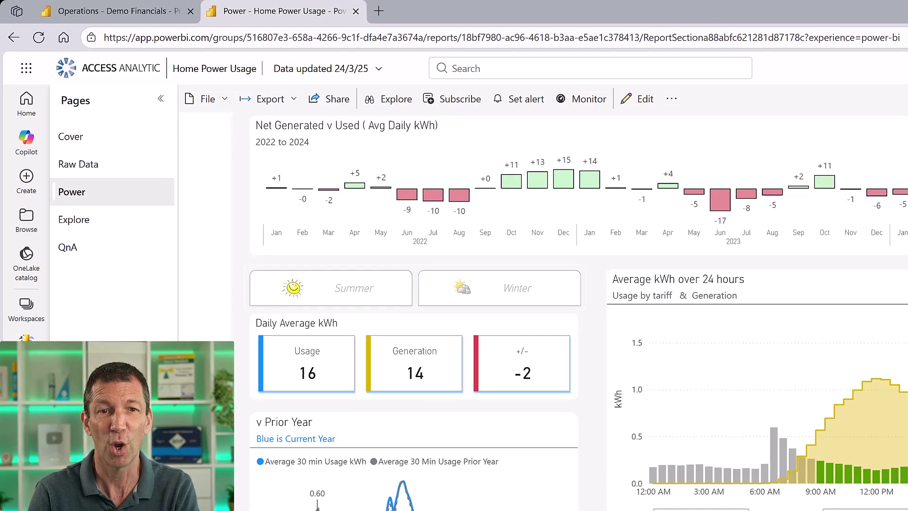
Select the Home Power Usage Power page URL in the browser's address bar.
{"action": "left_click", "coordinate": [391, 41]}
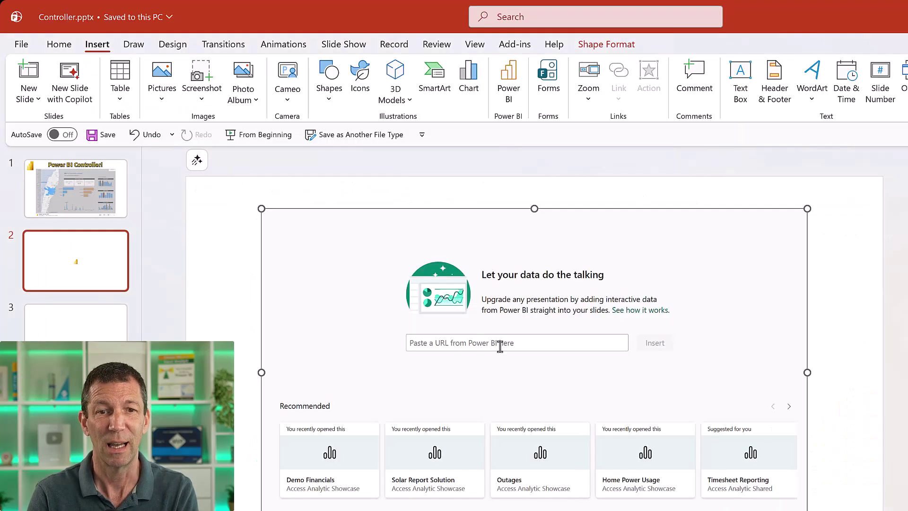
Paste the Home Power Usage report link into the add-in and embed it on slide 2.
{"action": "left_click", "coordinate": [499, 343]}
{"action": "key", "text": "ctrl+v"}
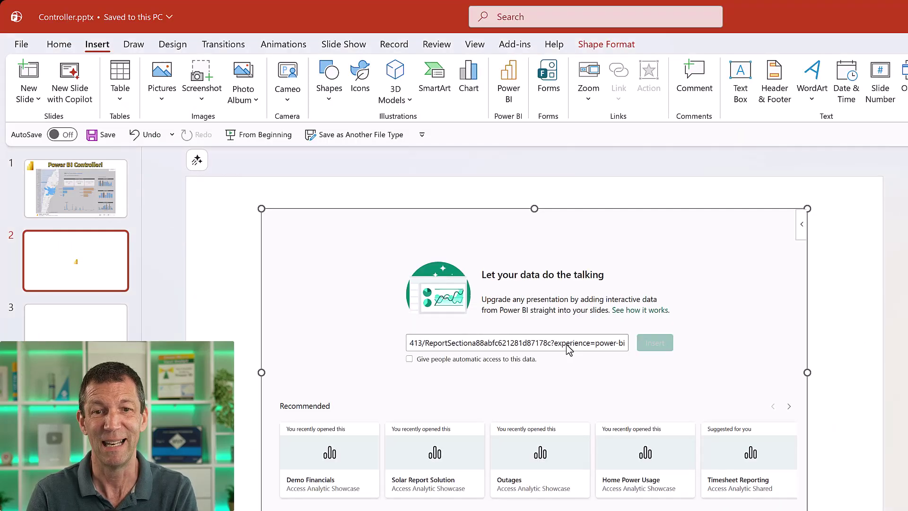
{"action": "left_click", "coordinate": [654, 344]}
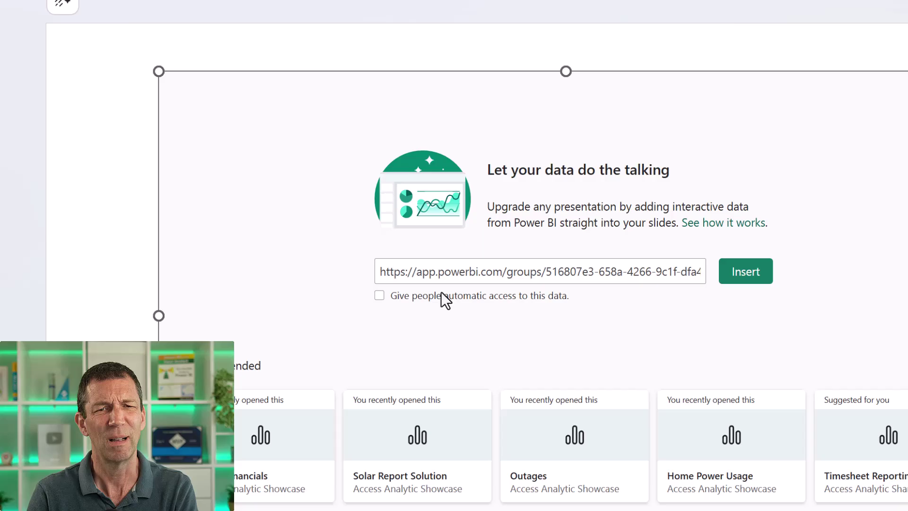
{"action": "left_click", "coordinate": [746, 271]}
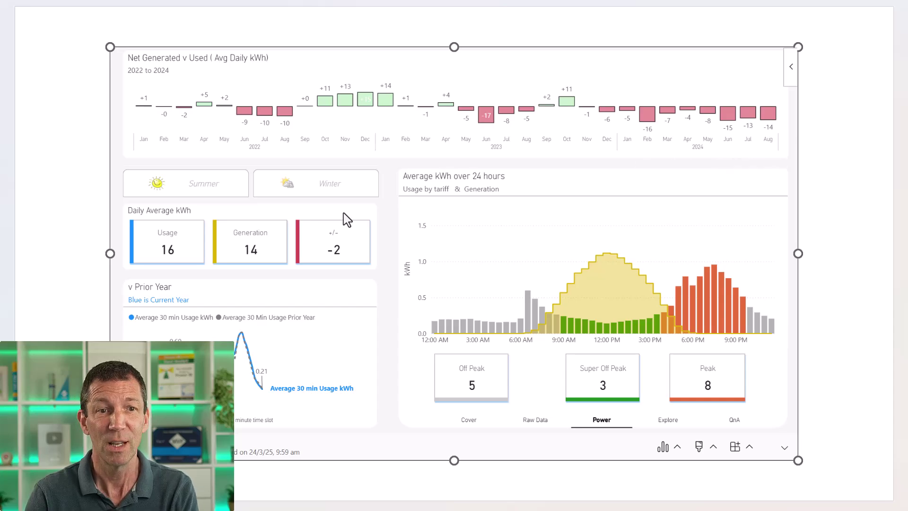
Cross-filter the embedded report to October 2022 and clear it, then go to slide 3.
{"action": "left_click", "coordinate": [51, 172]}
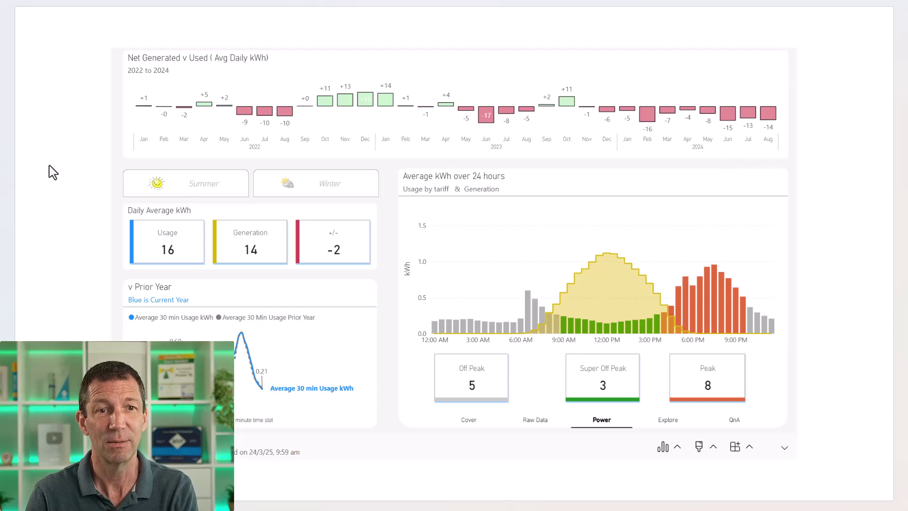
{"action": "left_click", "coordinate": [325, 101]}
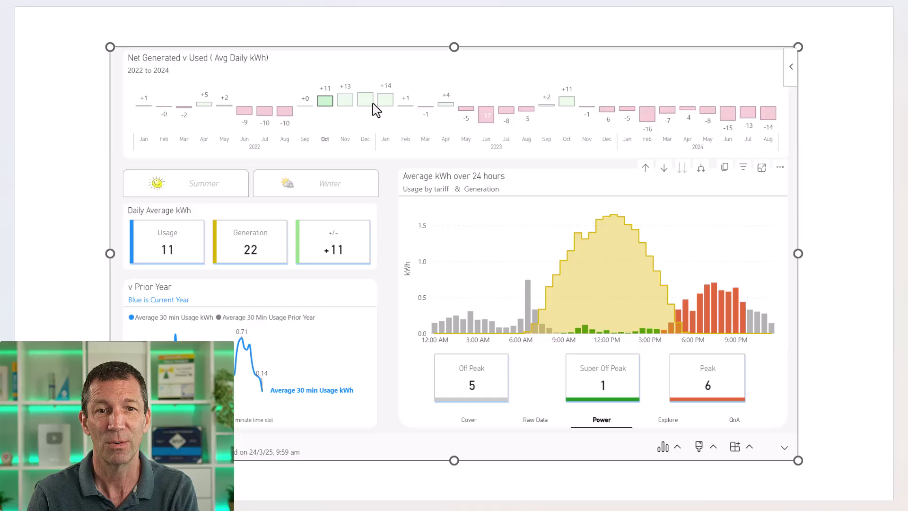
{"action": "mouse_move", "coordinate": [376, 109]}
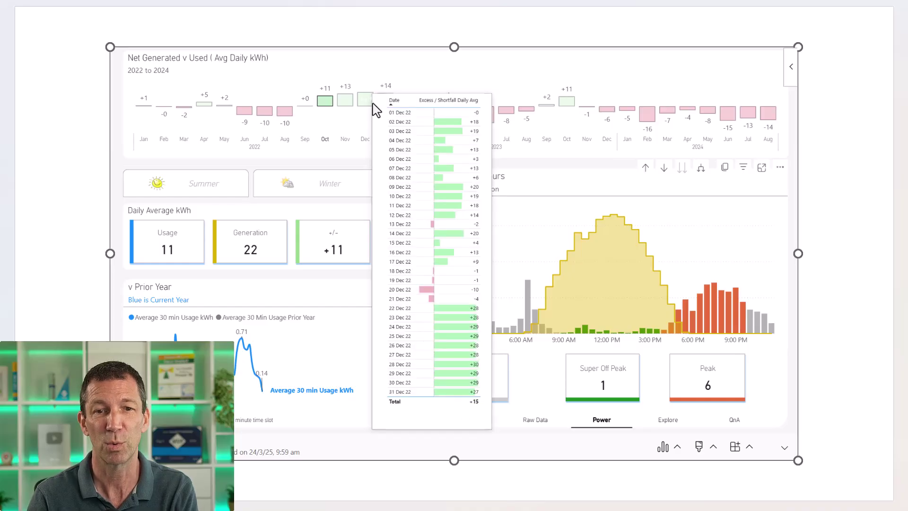
{"action": "left_click", "coordinate": [326, 101]}
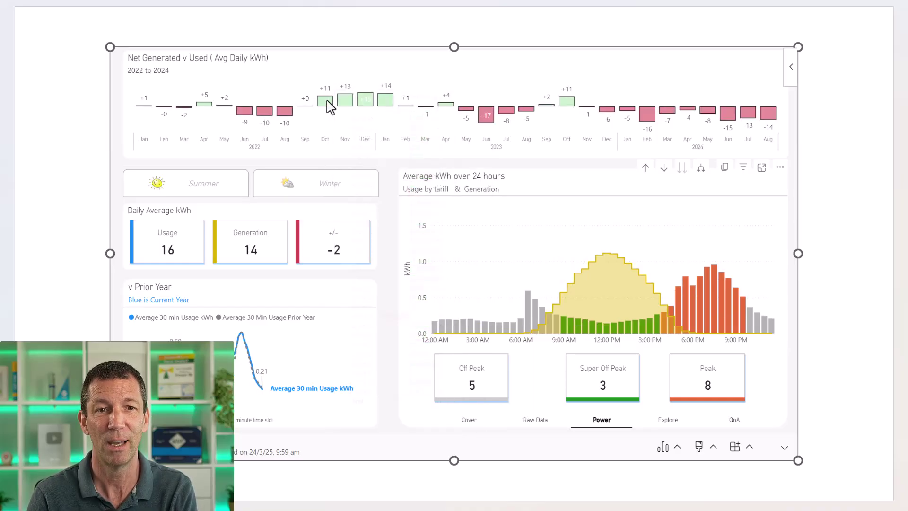
{"action": "left_click", "coordinate": [325, 99]}
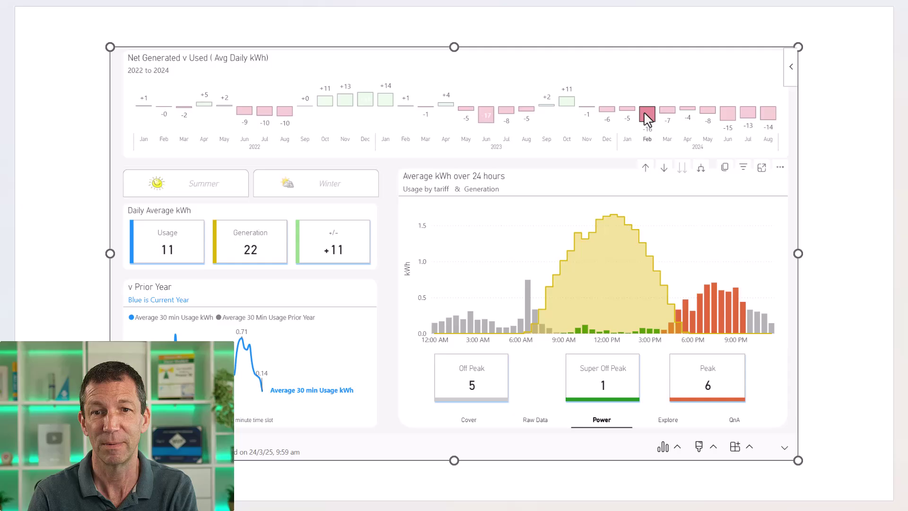
{"action": "left_click", "coordinate": [571, 128]}
{"action": "left_click", "coordinate": [69, 189]}
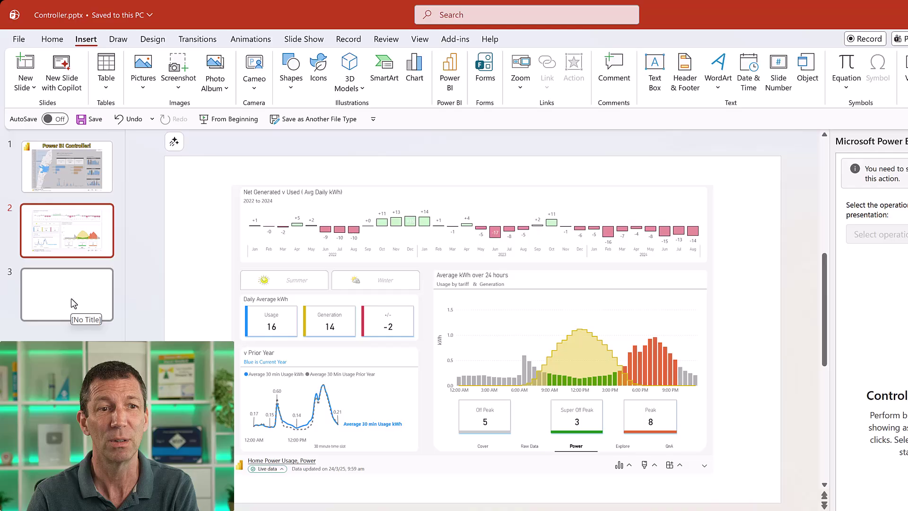
{"action": "left_click", "coordinate": [71, 299]}
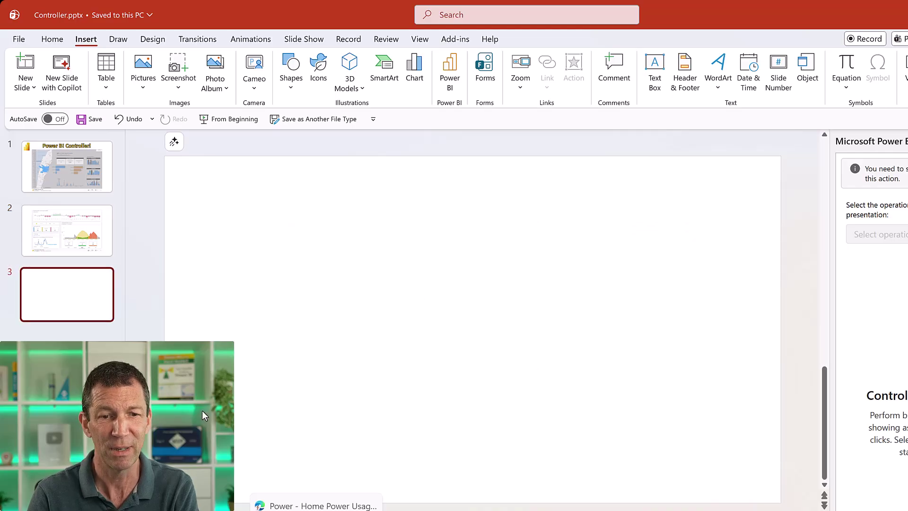
Load the Demo Financials report in the Power BI browser window.
{"action": "left_click", "coordinate": [321, 490]}
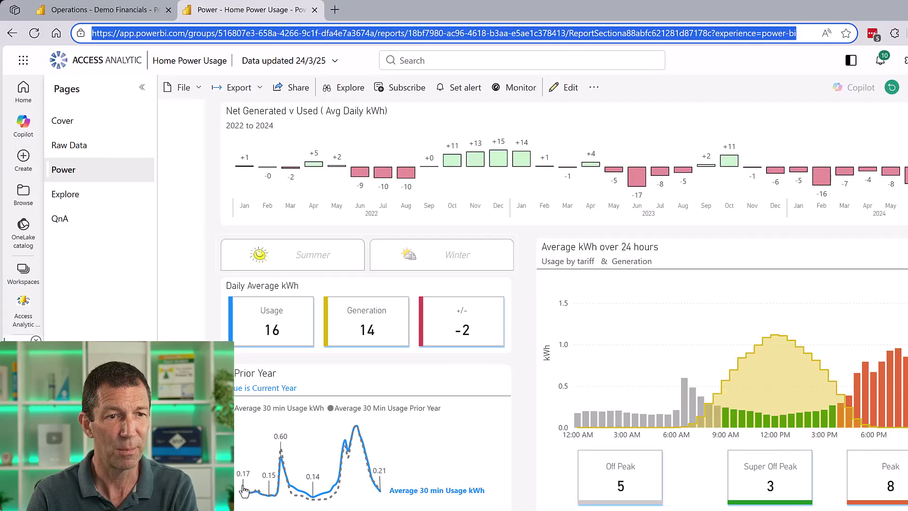
{"action": "type", "text": "https://app.powerbi.com/groups/516807e3-658a-4266-9c1f-dfa4e7a3674a/reports/d334c757-f1ba-4999-897f-b7518faf0263/ReportSectionf657031afedd78b0bc57?experience=power-bi"}
{"action": "key", "text": "Return"}
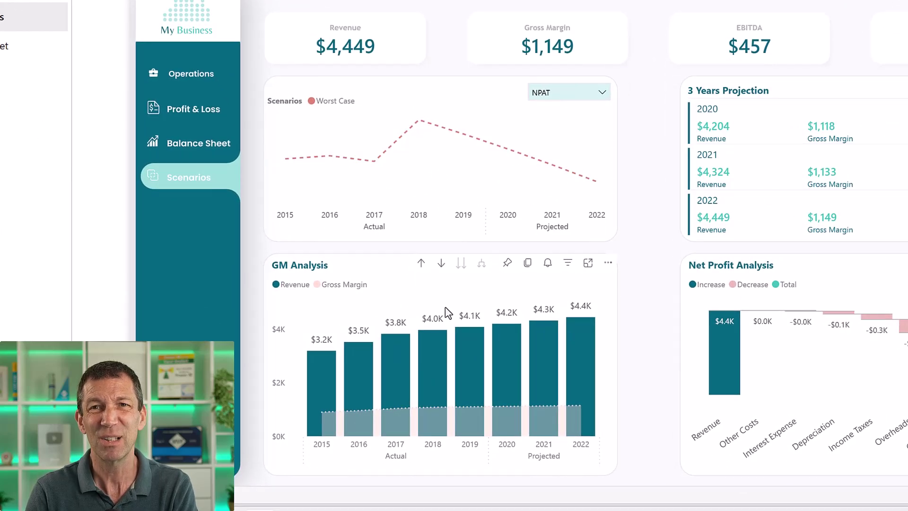
Copy the GM Analysis chart's Open in PowerPoint link and return to Controller.pptx.
{"action": "left_click", "coordinate": [606, 267]}
{"action": "mouse_move", "coordinate": [641, 284]}
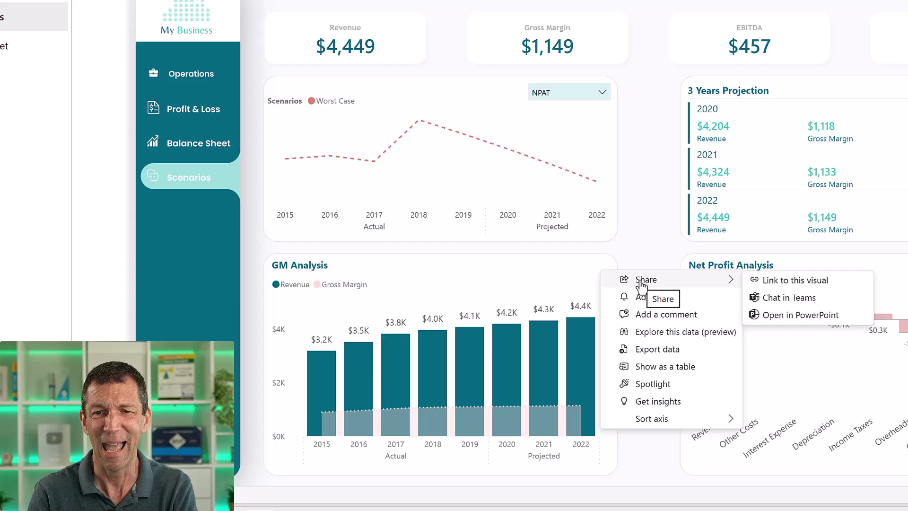
{"action": "left_click", "coordinate": [787, 316]}
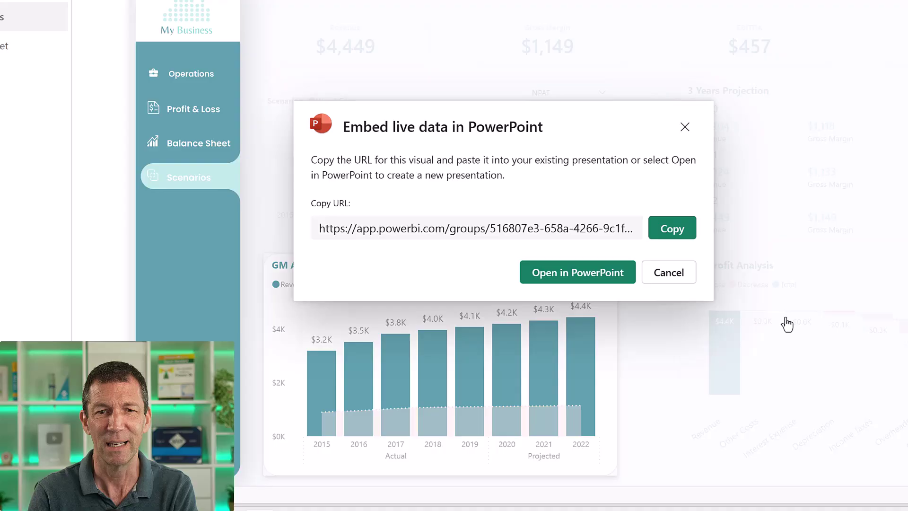
{"action": "left_click", "coordinate": [668, 232]}
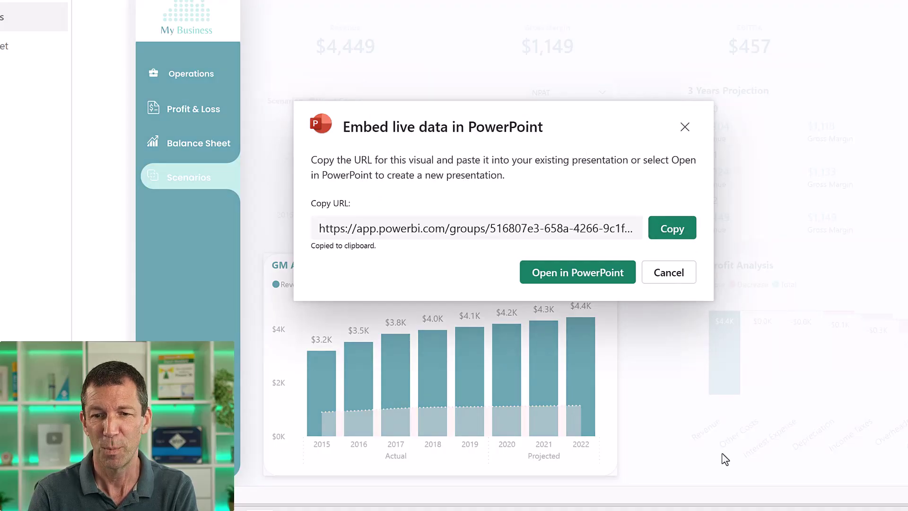
{"action": "mouse_move", "coordinate": [756, 509]}
{"action": "left_click", "coordinate": [659, 416]}
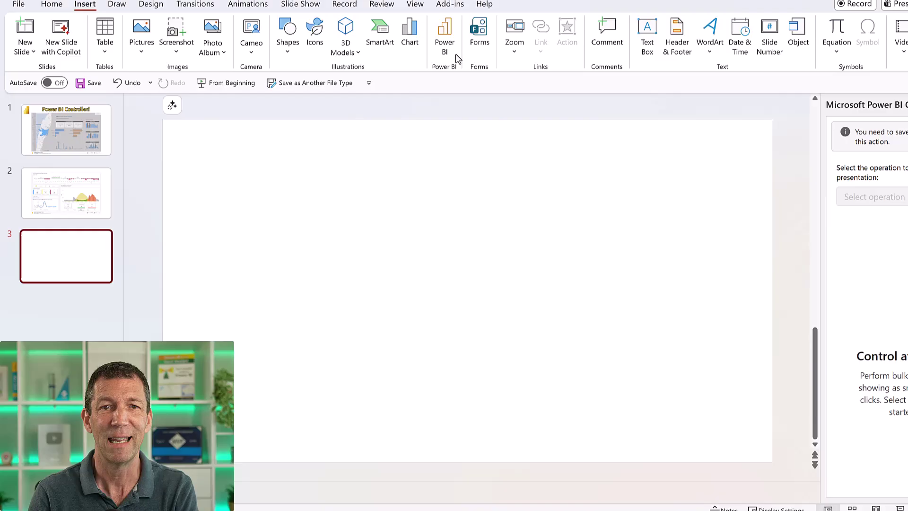
Insert a Power BI placeholder on slide 3 and embed the pasted GM Analysis link.
{"action": "left_click", "coordinate": [442, 14]}
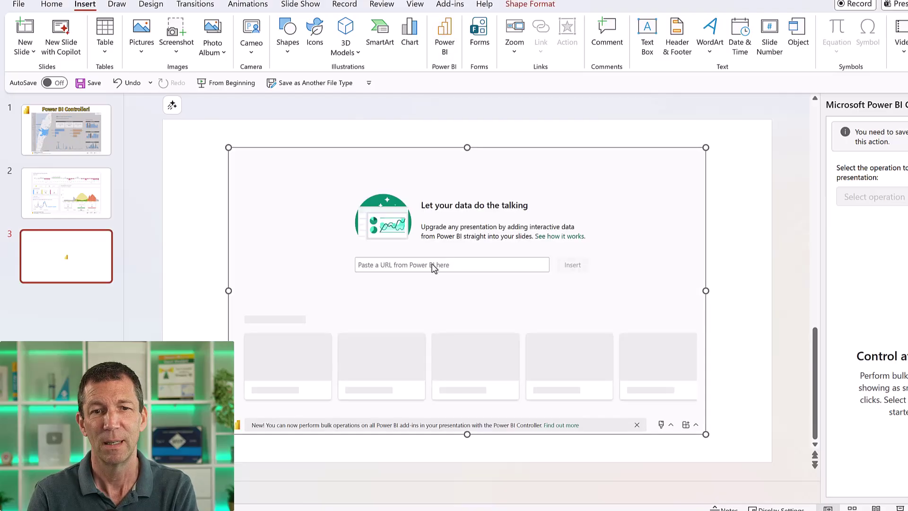
{"action": "left_click", "coordinate": [432, 266]}
{"action": "key", "text": "ctrl+v"}
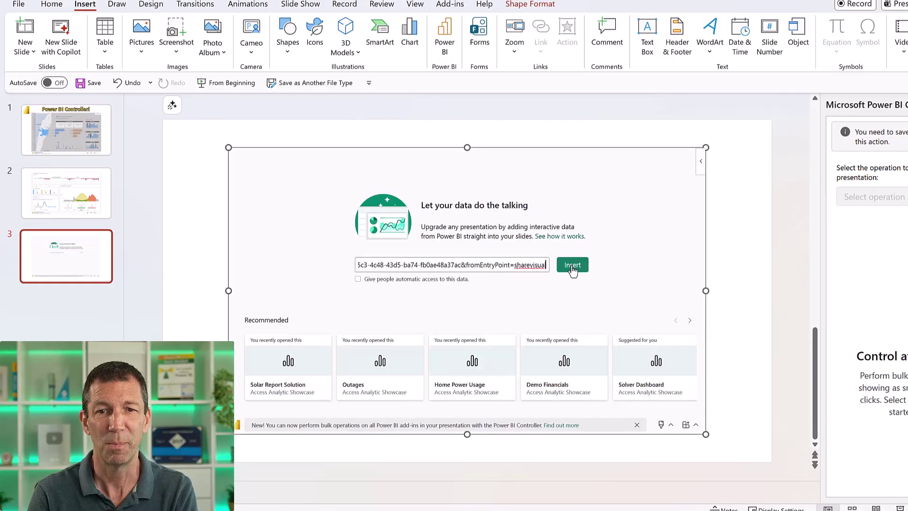
{"action": "left_click", "coordinate": [572, 265]}
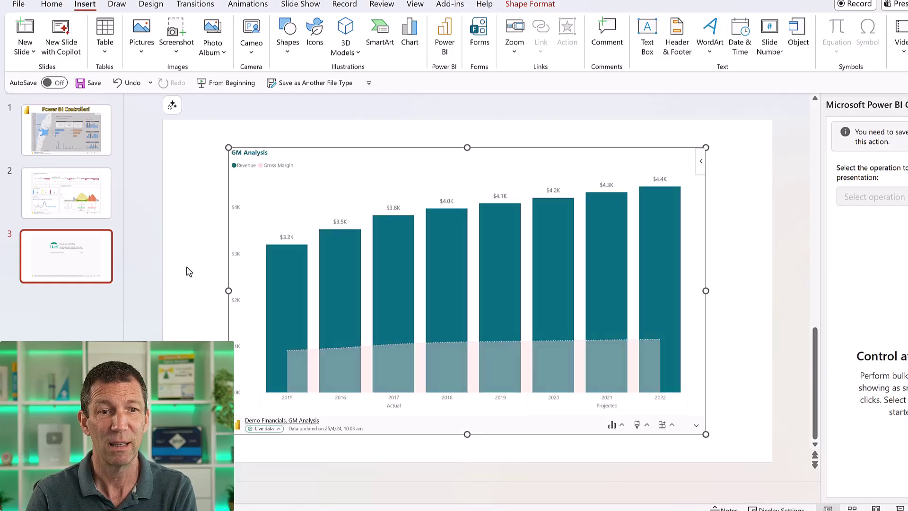
{"action": "left_click", "coordinate": [206, 233]}
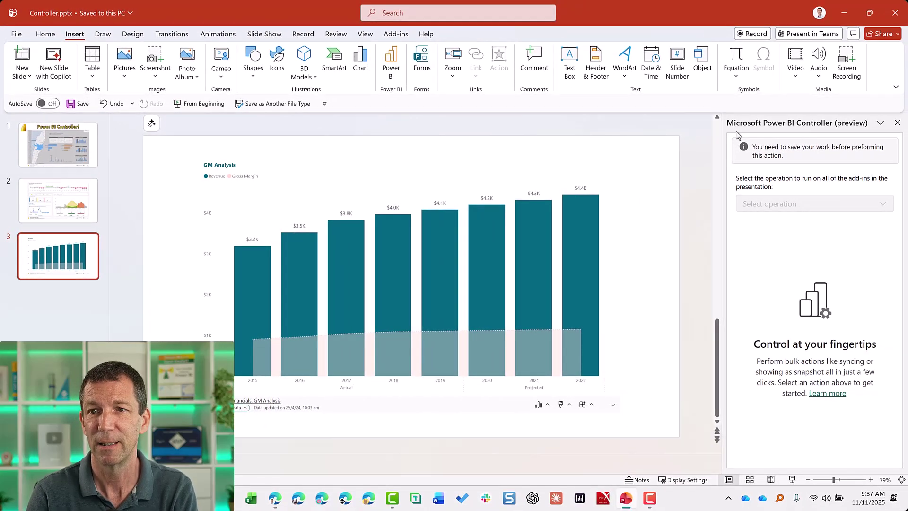
Close the Power BI Controller task pane and show the Home ribbon.
{"action": "left_click", "coordinate": [896, 123]}
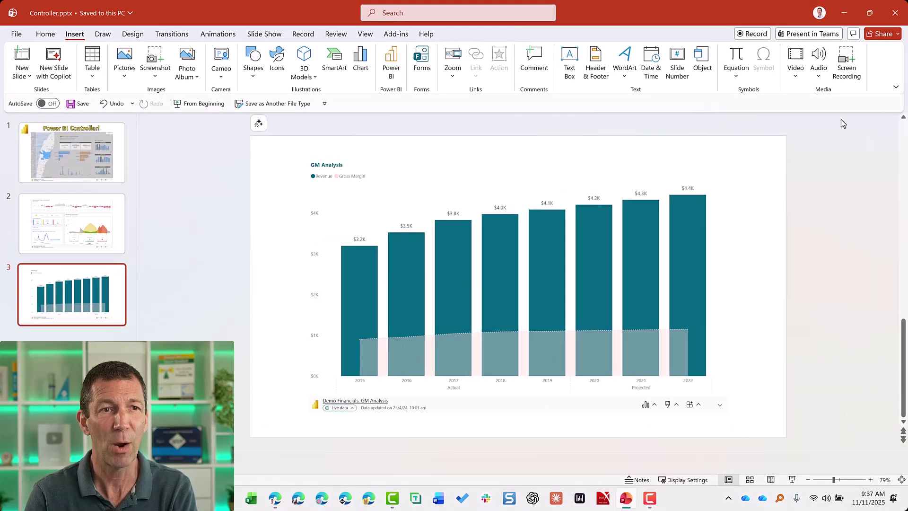
{"action": "left_click", "coordinate": [46, 34]}
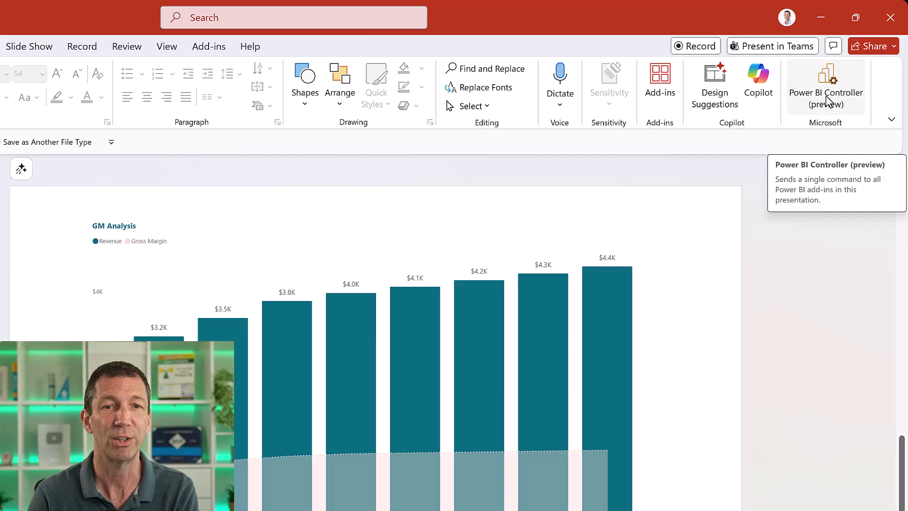
{"action": "left_click", "coordinate": [826, 100]}
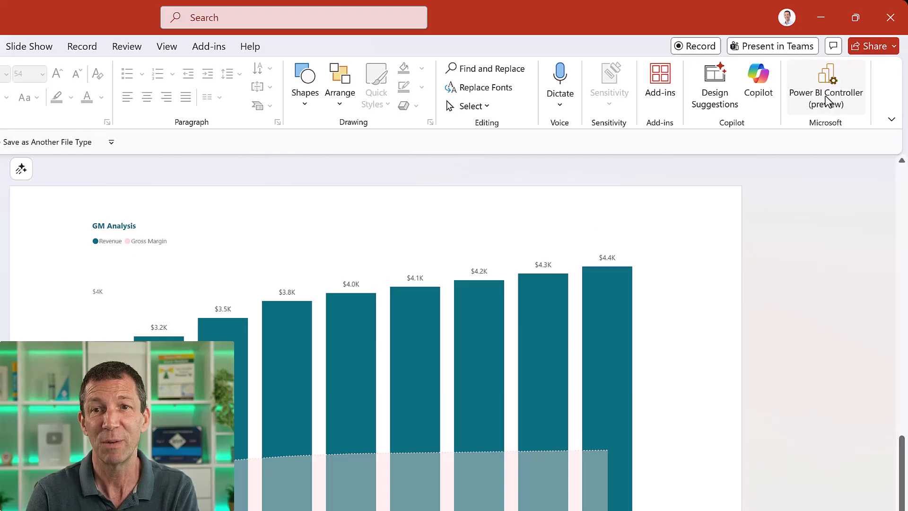
{"action": "left_click", "coordinate": [661, 87]}
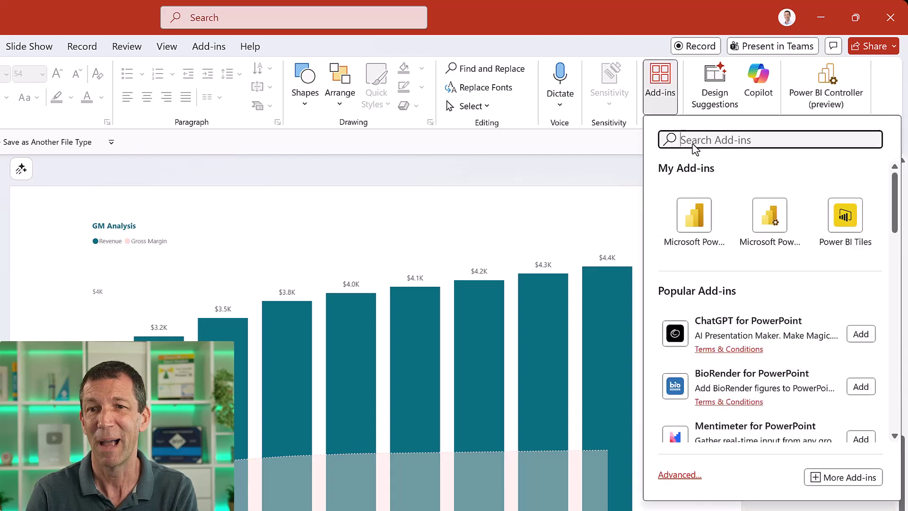
{"action": "type", "text": "powe"}
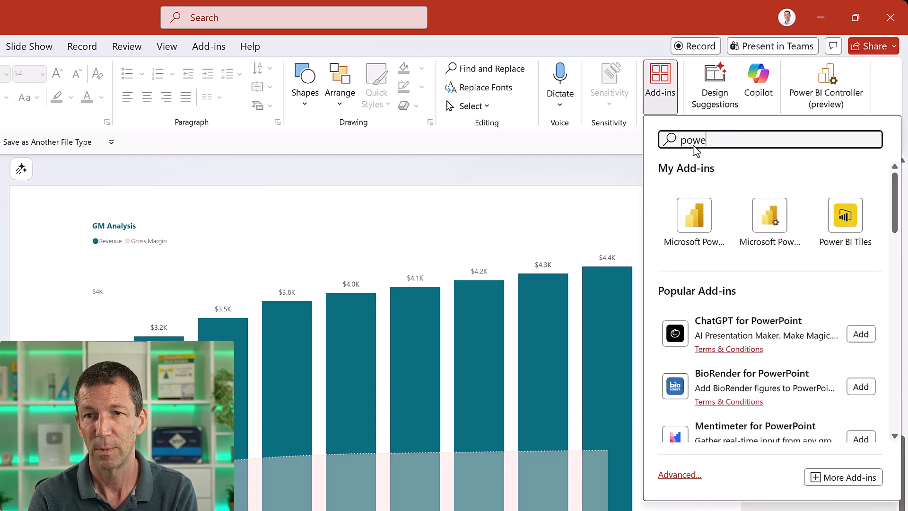
{"action": "type", "text": "r bi c"}
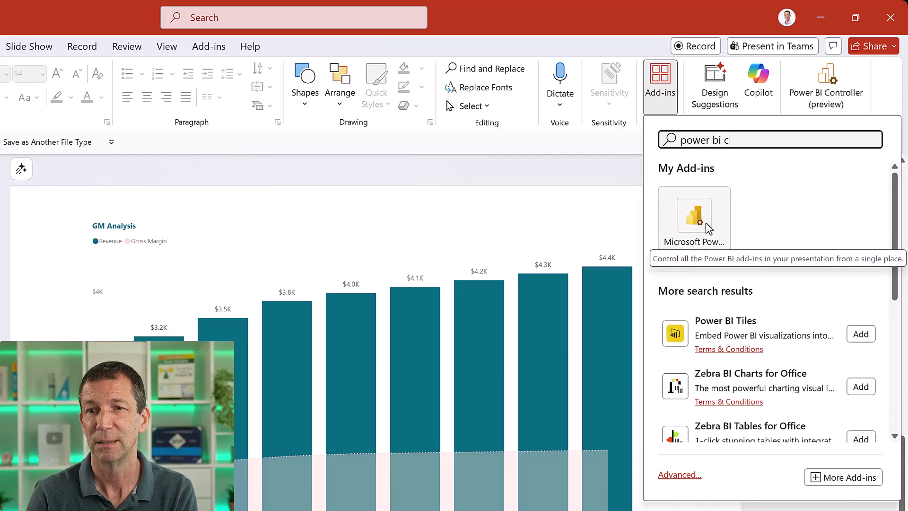
Open the Power BI Controller (preview) pane and choose the Change view mode operation.
{"action": "left_click", "coordinate": [574, 166]}
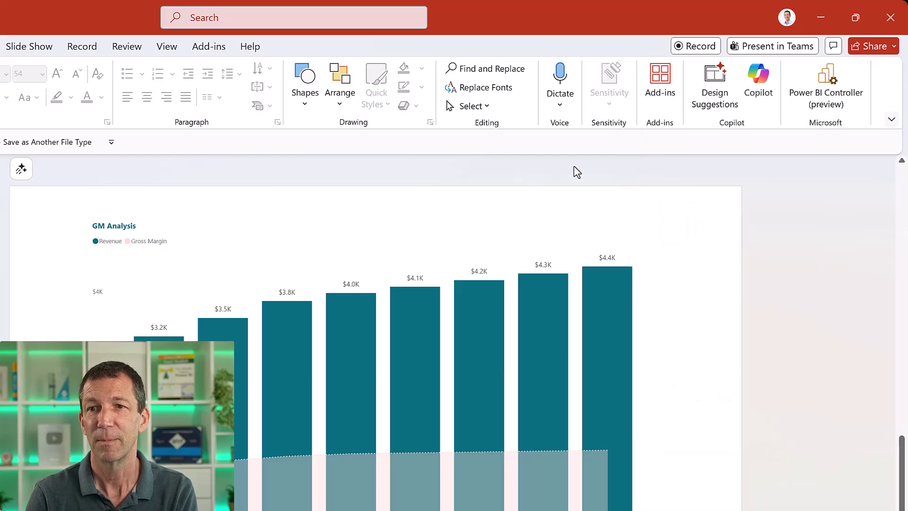
{"action": "left_click", "coordinate": [825, 92]}
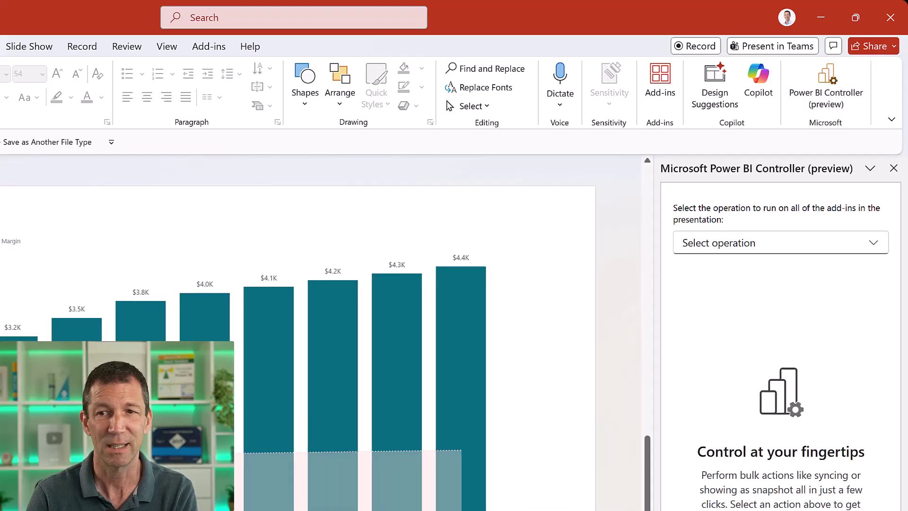
{"action": "left_click", "coordinate": [817, 256]}
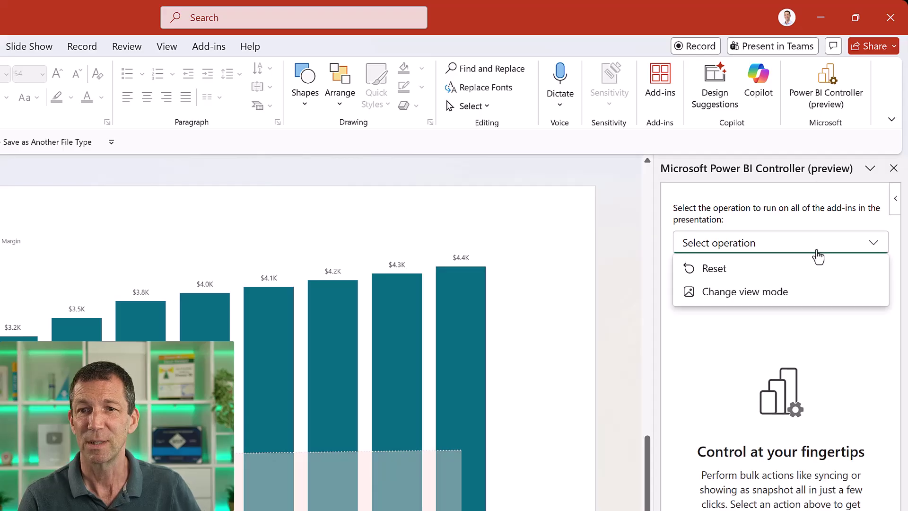
{"action": "left_click", "coordinate": [751, 296]}
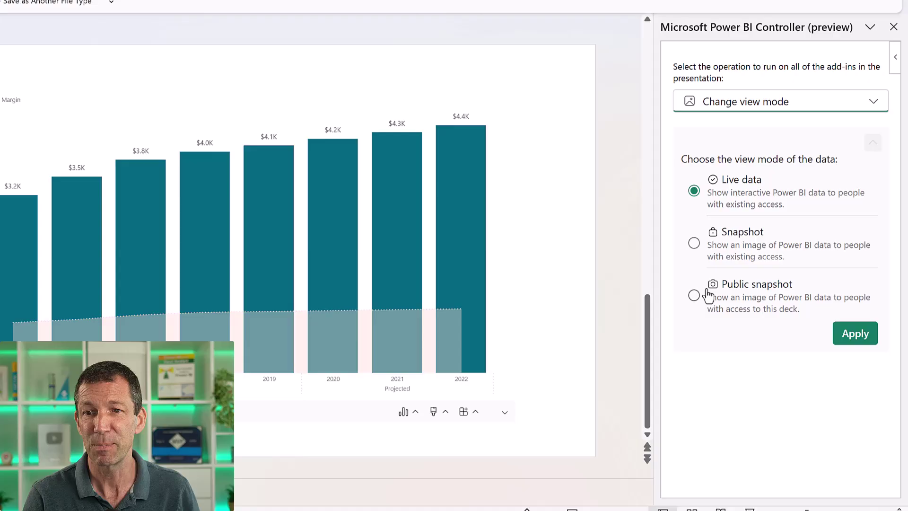
Apply Snapshot mode to all reports, then verify the Home Power Usage and Outages Overview 2020 slides.
{"action": "left_click", "coordinate": [694, 243]}
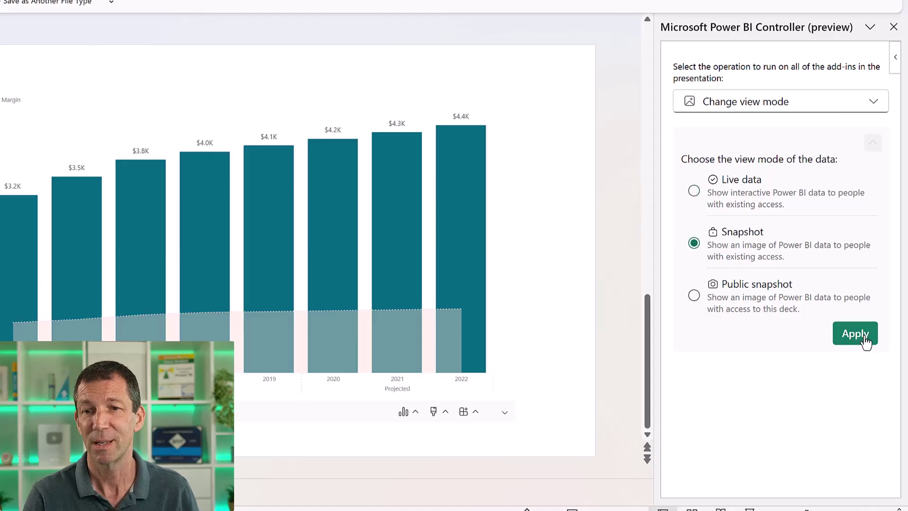
{"action": "left_click", "coordinate": [847, 335]}
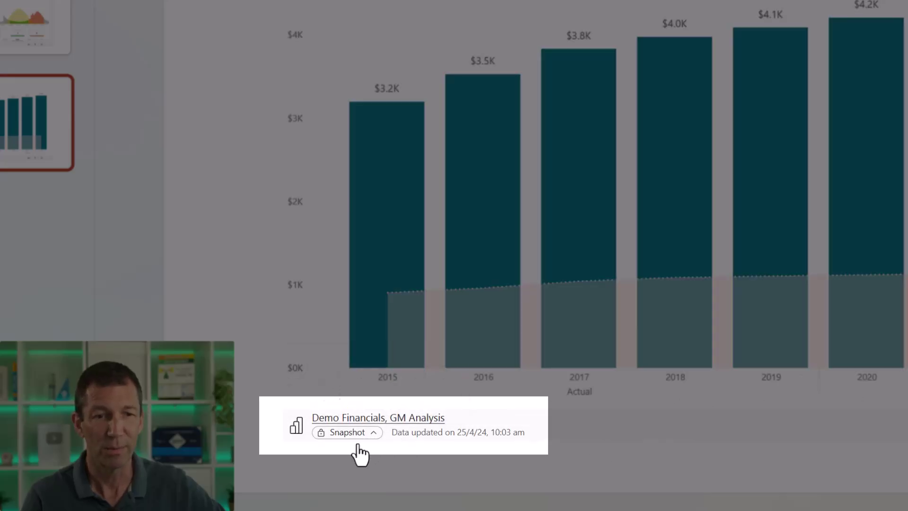
{"action": "mouse_move", "coordinate": [358, 447]}
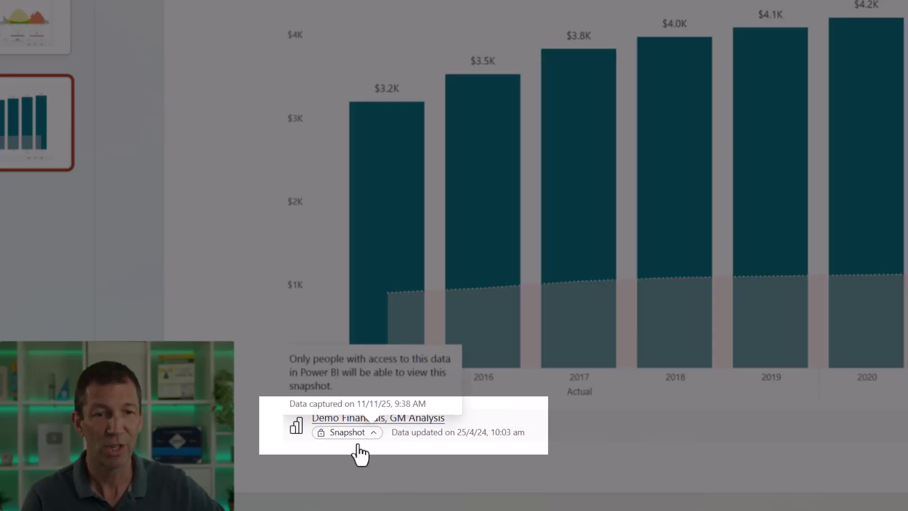
{"action": "left_click", "coordinate": [33, 26]}
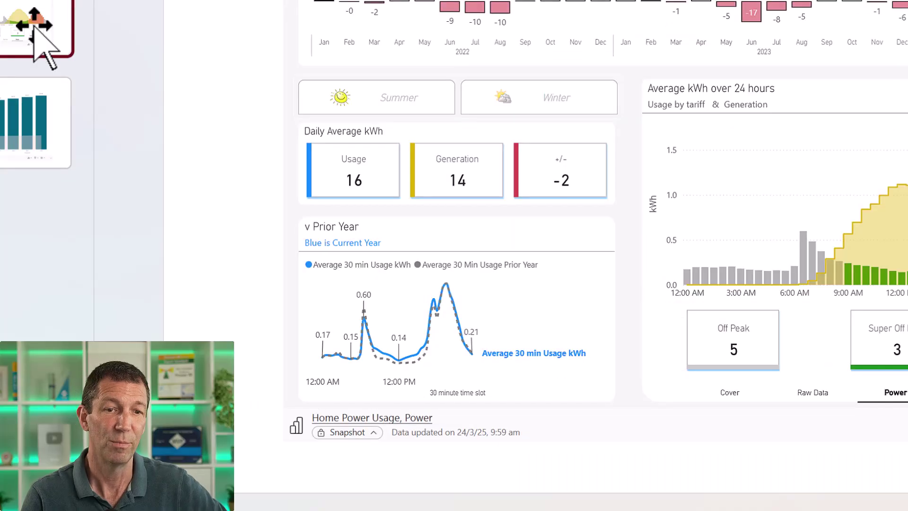
{"action": "left_click", "coordinate": [373, 432]}
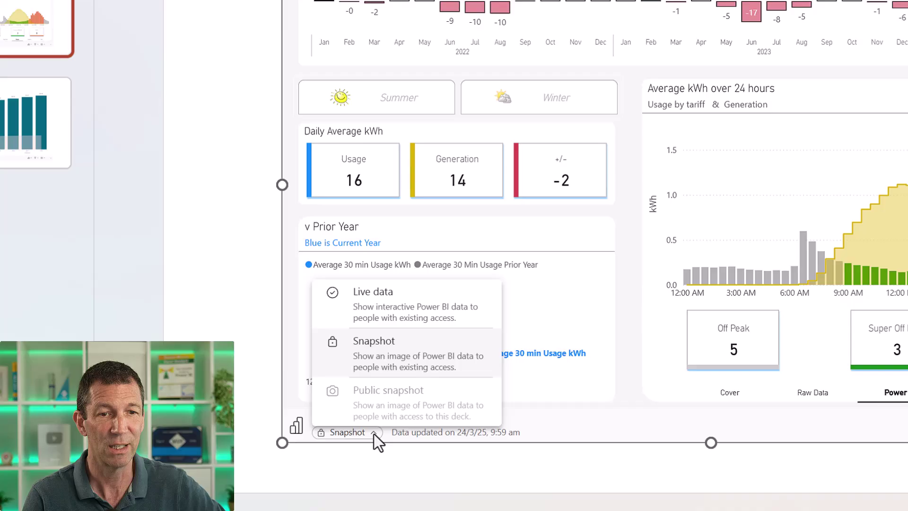
{"action": "left_click", "coordinate": [373, 433]}
{"action": "left_click", "coordinate": [35, 5]}
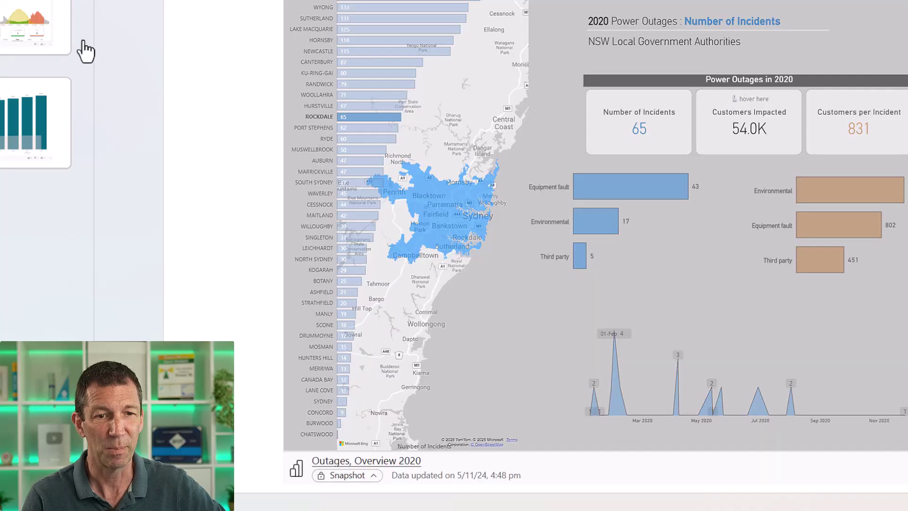
{"action": "left_click", "coordinate": [371, 475]}
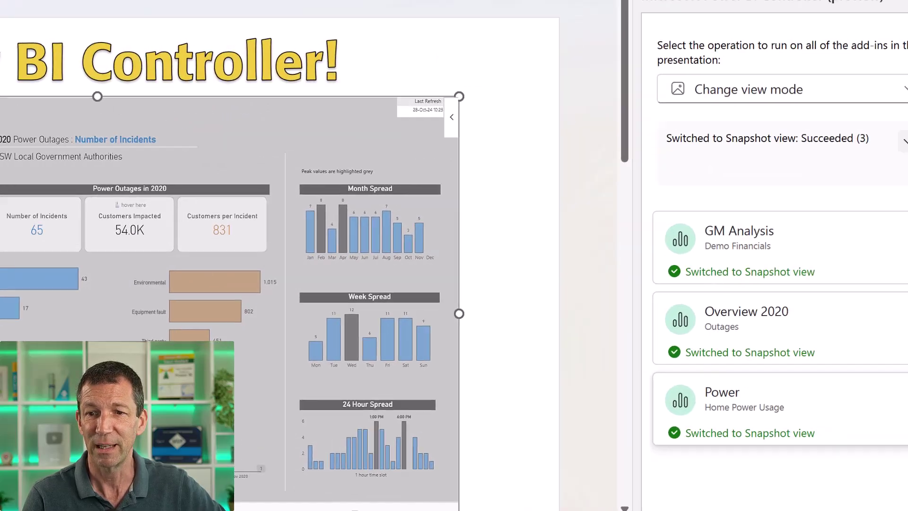
Rerun Change view mode with Live data selected and apply it to all three reports.
{"action": "left_click", "coordinate": [827, 98]}
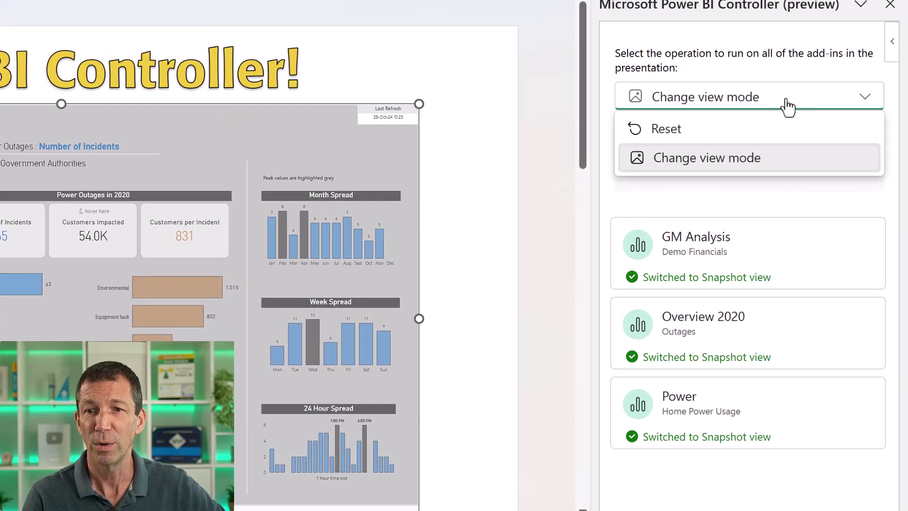
{"action": "left_click", "coordinate": [742, 164]}
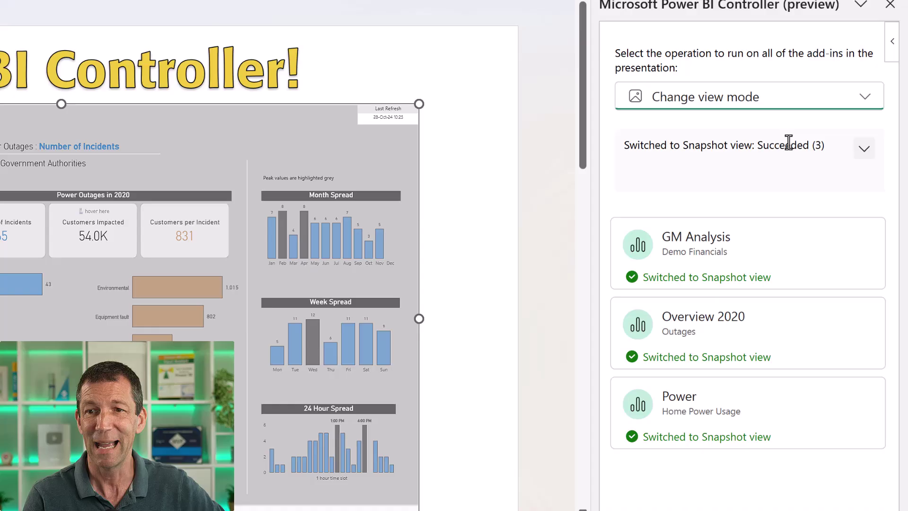
{"action": "left_click", "coordinate": [863, 149]}
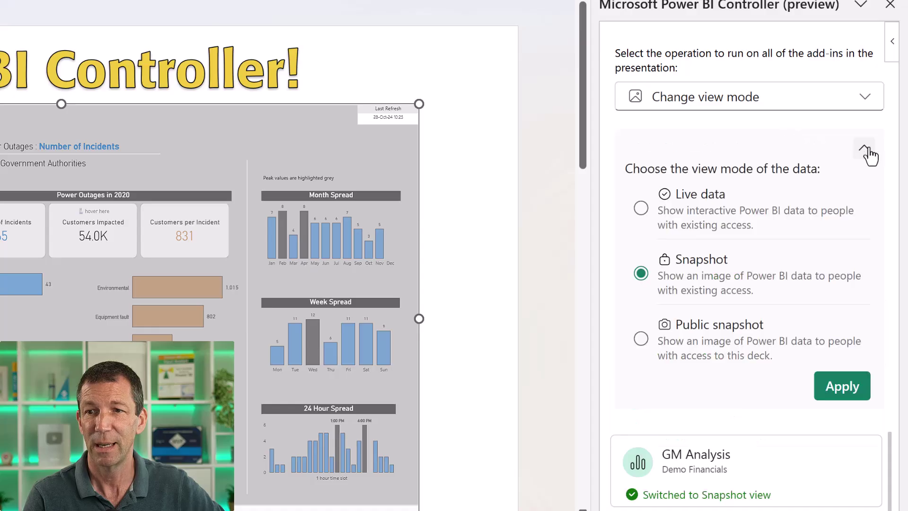
{"action": "left_click", "coordinate": [641, 208]}
{"action": "left_click", "coordinate": [848, 395]}
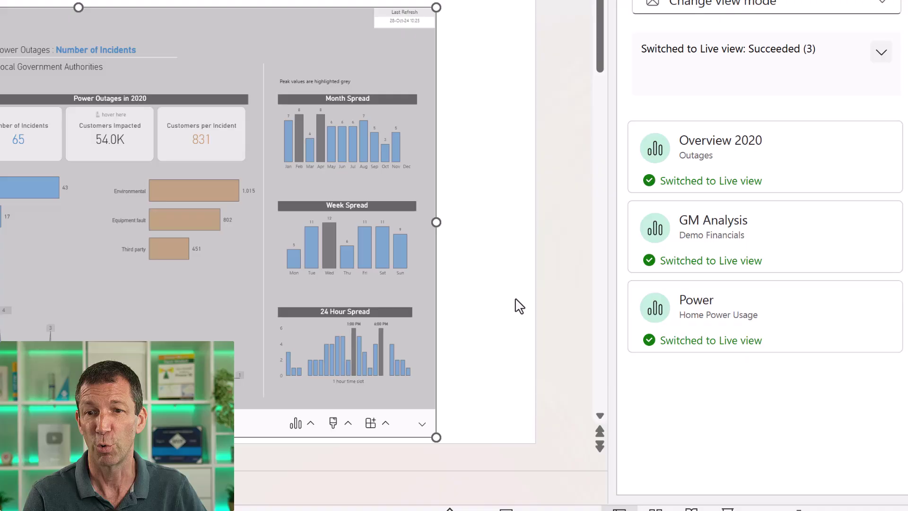
{"action": "left_click", "coordinate": [880, 56]}
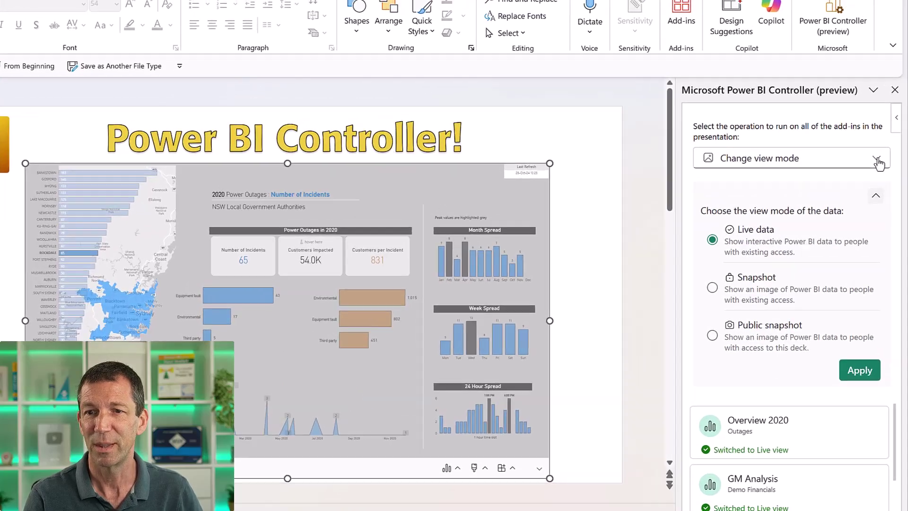
Run a Reset operation with 'Sync with the Power BI view' on all three embedded reports.
{"action": "left_click", "coordinate": [878, 135]}
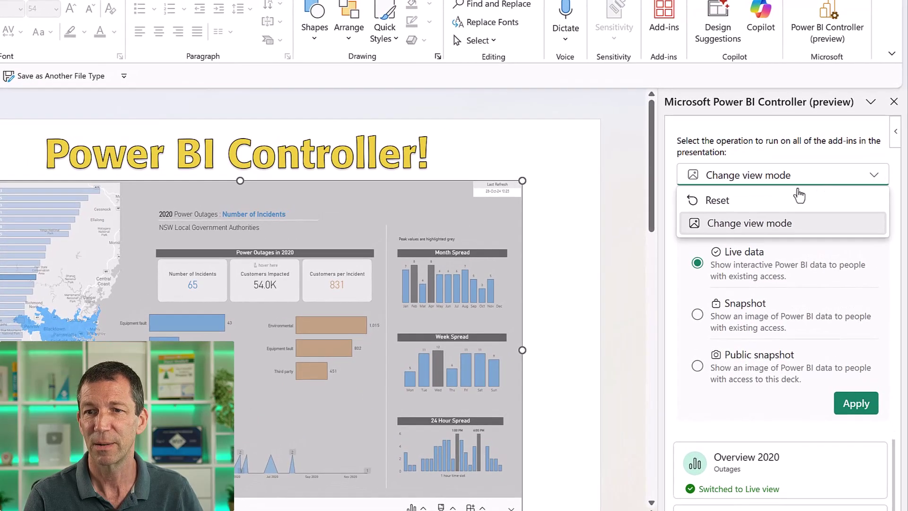
{"action": "left_click", "coordinate": [716, 202]}
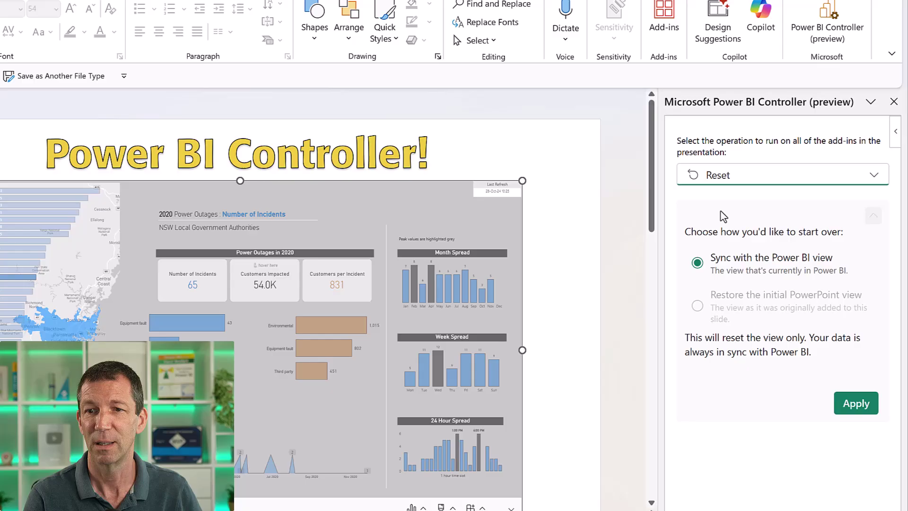
{"action": "left_click", "coordinate": [857, 404]}
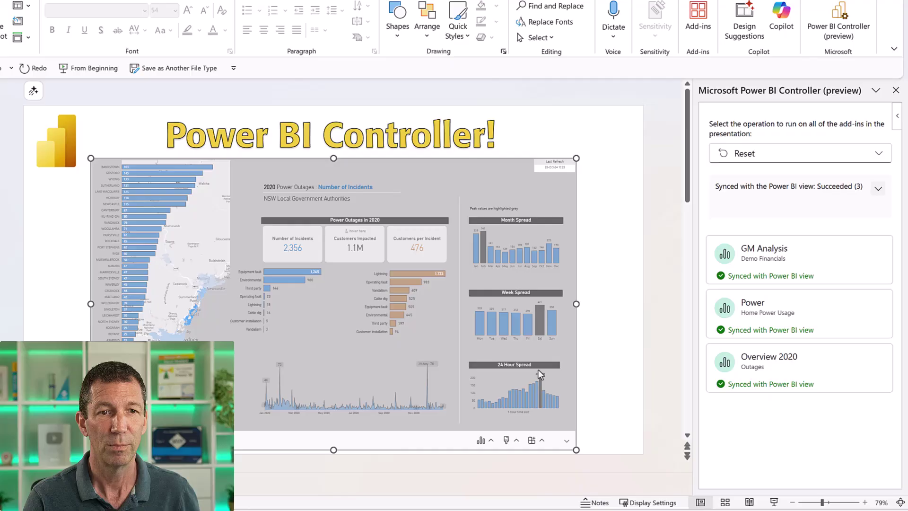
{"action": "mouse_move", "coordinate": [144, 203]}
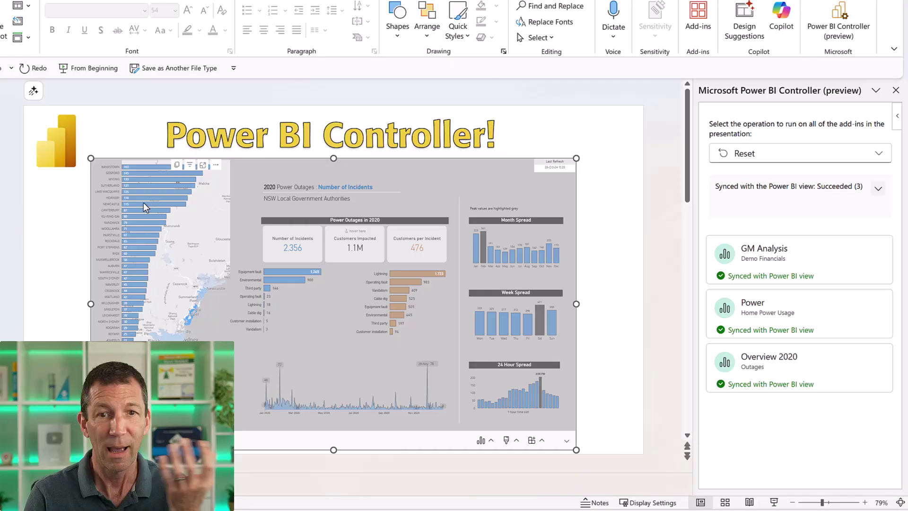